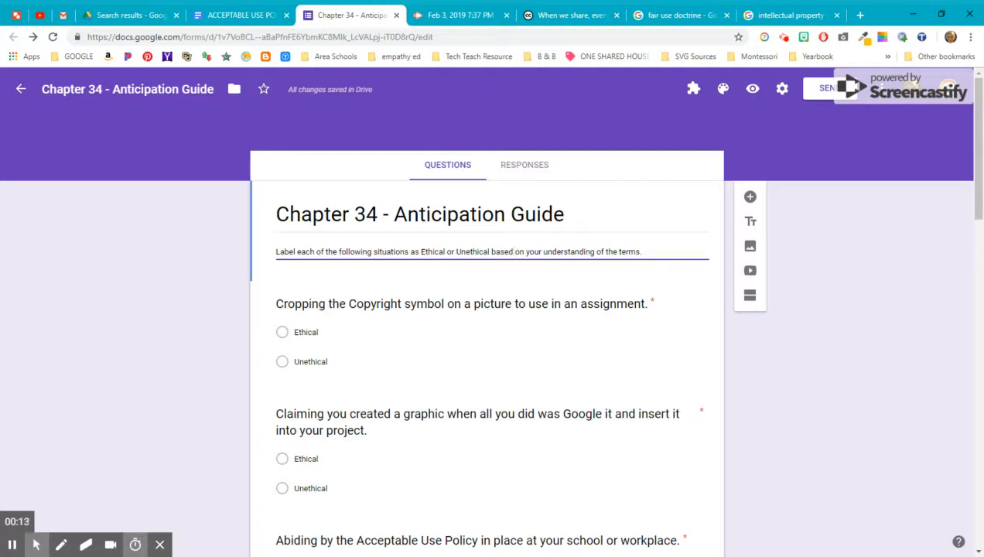
- Review all the Ethical/Unethical questions in the Chapter 34 - Anticipation Guide form
scroll(431, 315, "down", 5)
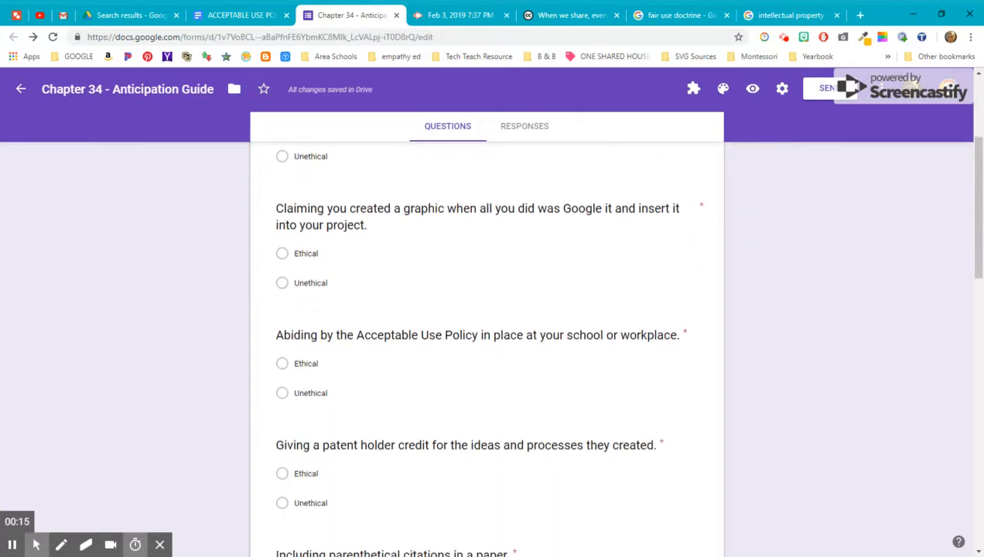
scroll(431, 319, "down", 9)
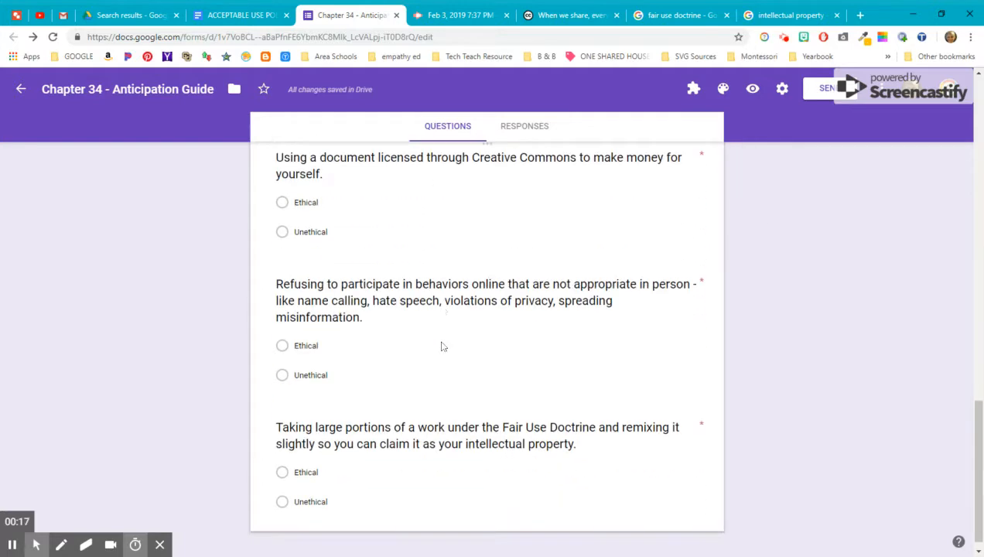
scroll(441, 346, "up", 5)
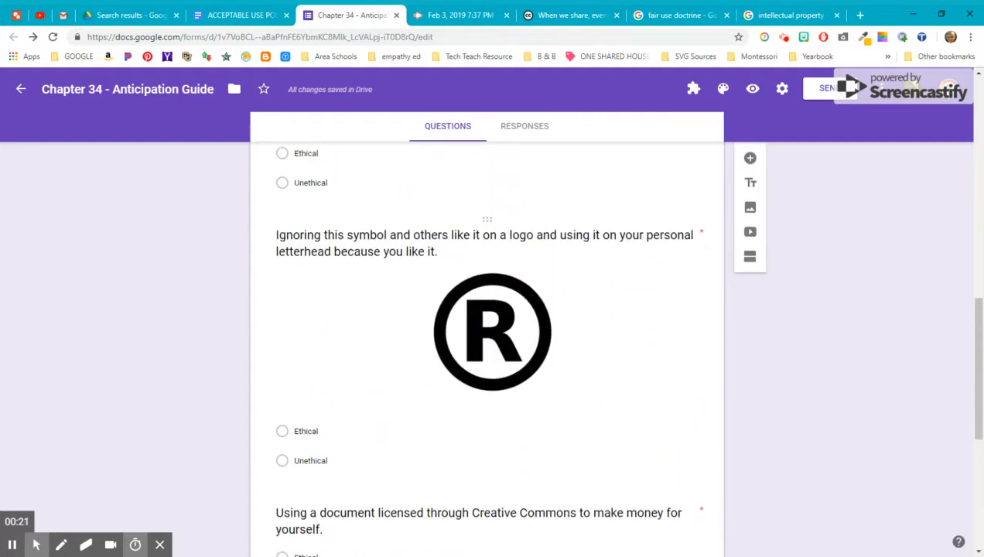
scroll(651, 243, "up", 1)
scroll(652, 243, "up", 10)
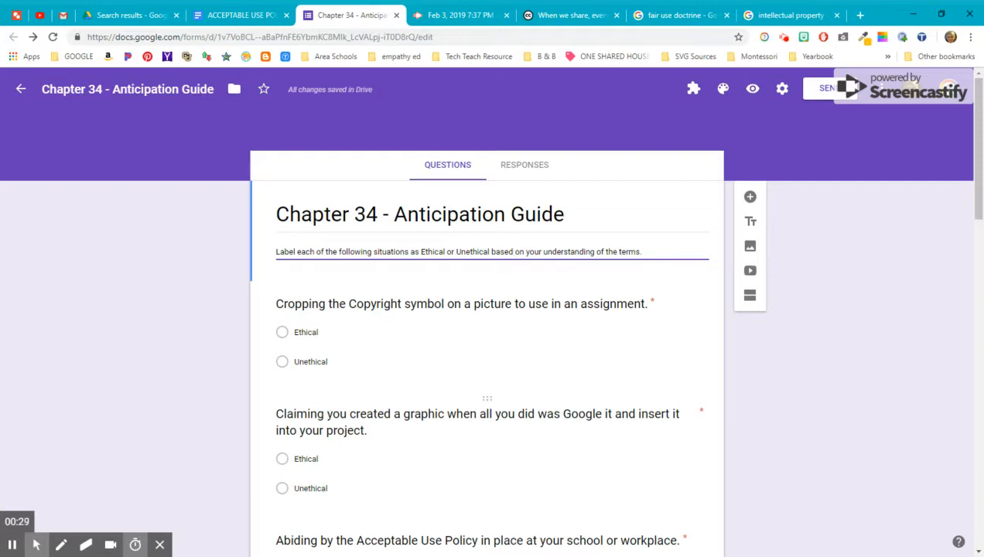
- Set the form's header image to the grey cobblestone picture from the Work and School collection
left_click(723, 90)
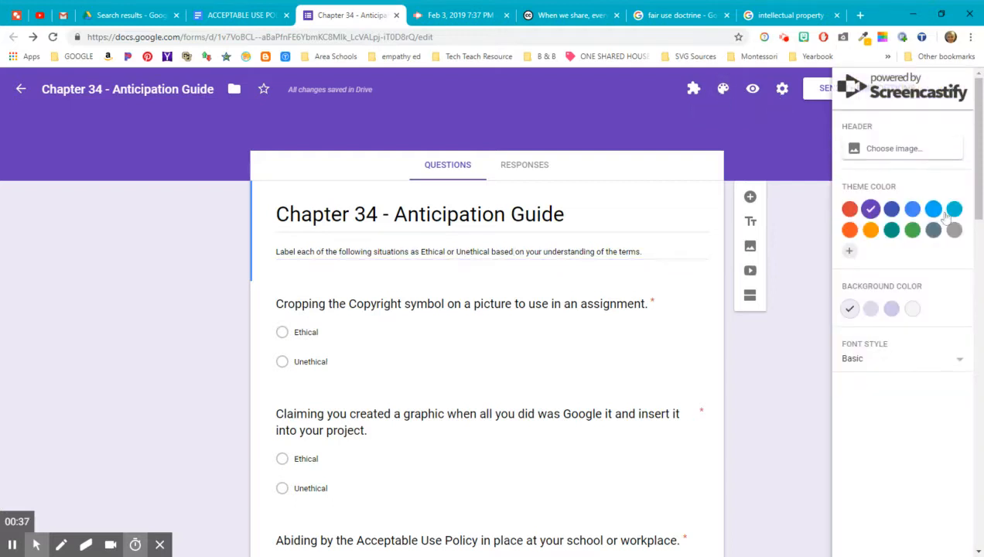
left_click(898, 155)
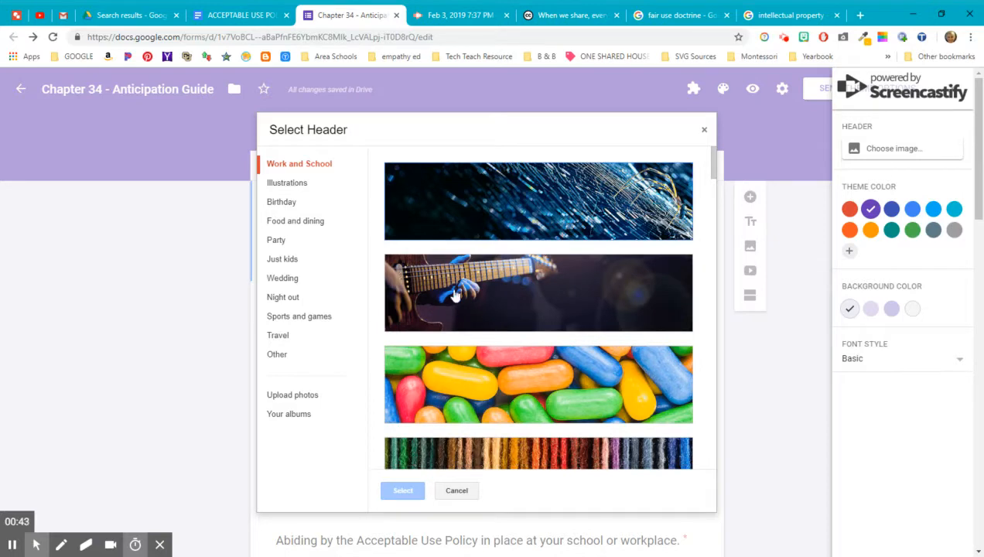
scroll(510, 301, "down", 3)
scroll(510, 301, "down", 5)
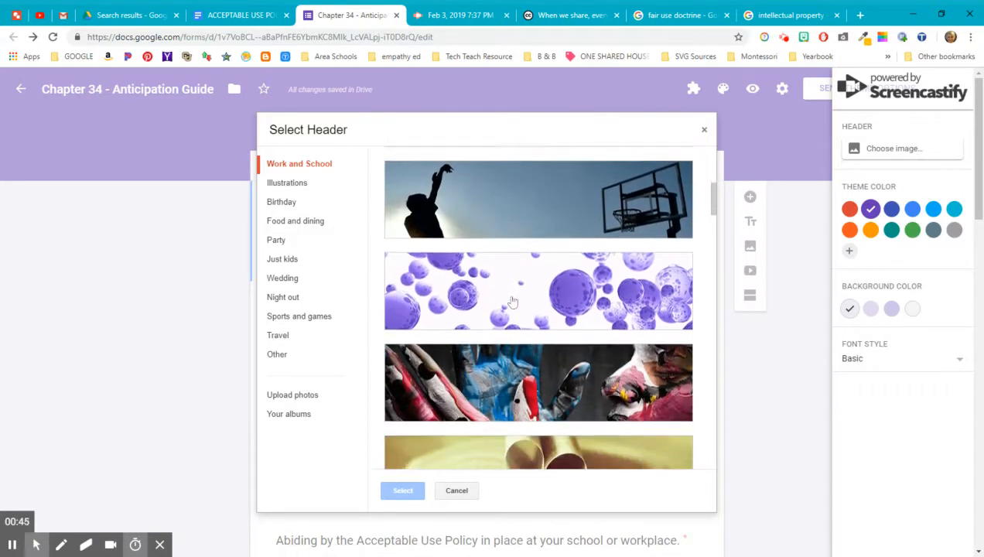
scroll(510, 301, "down", 6)
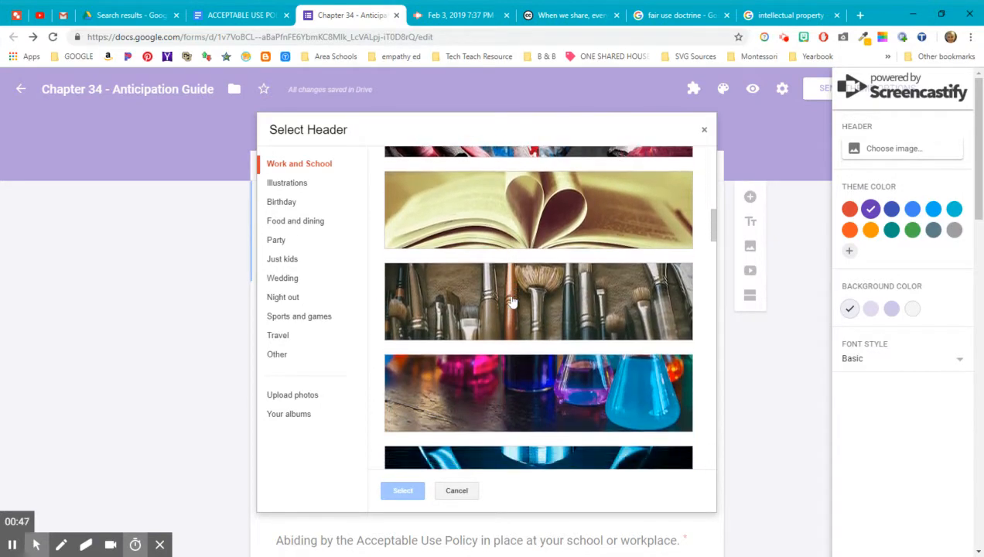
scroll(510, 301, "down", 7)
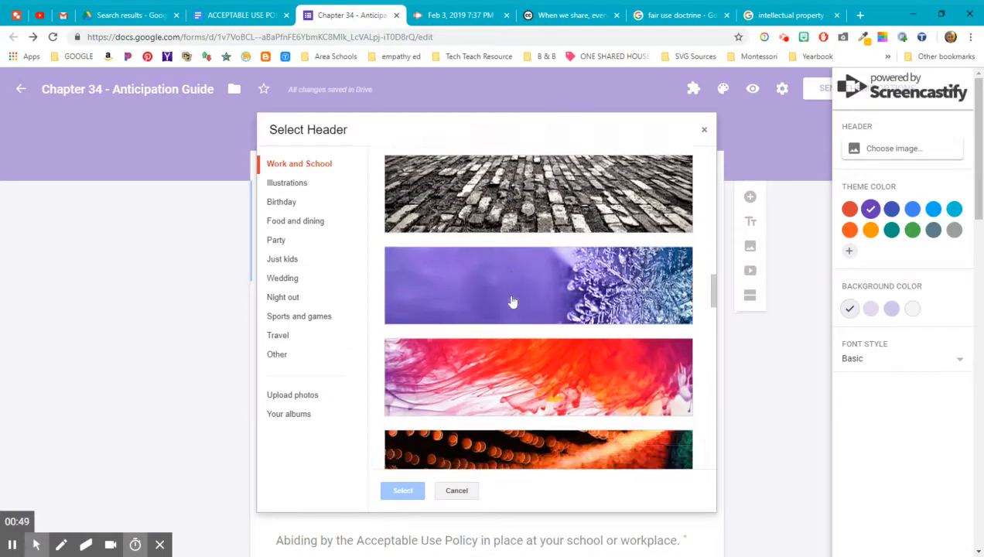
scroll(511, 301, "down", 8)
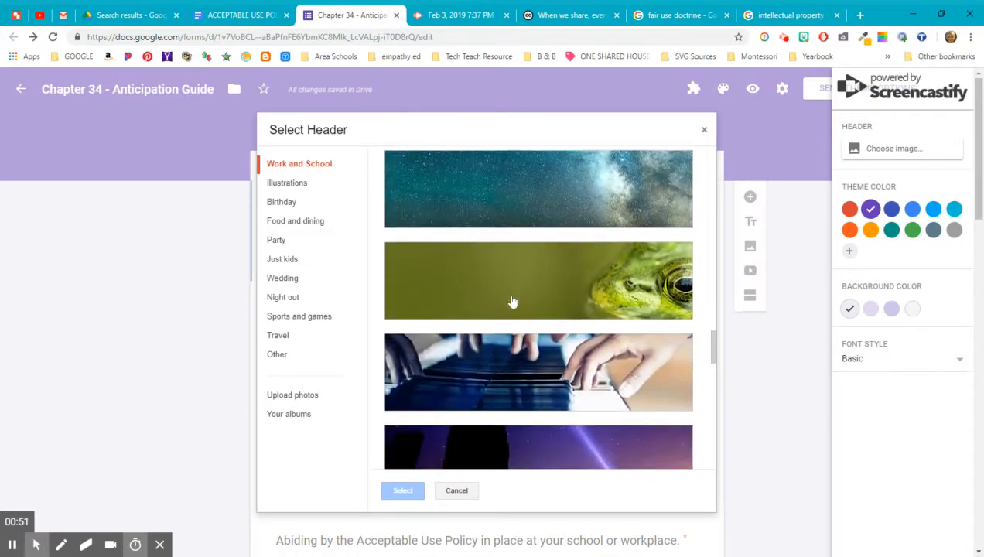
scroll(510, 301, "down", 4)
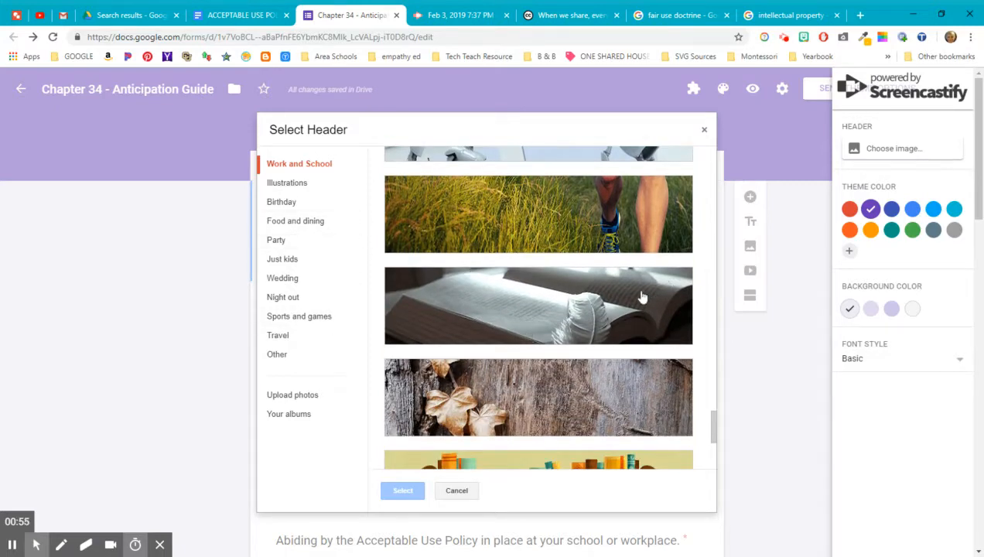
scroll(642, 294, "down", 3)
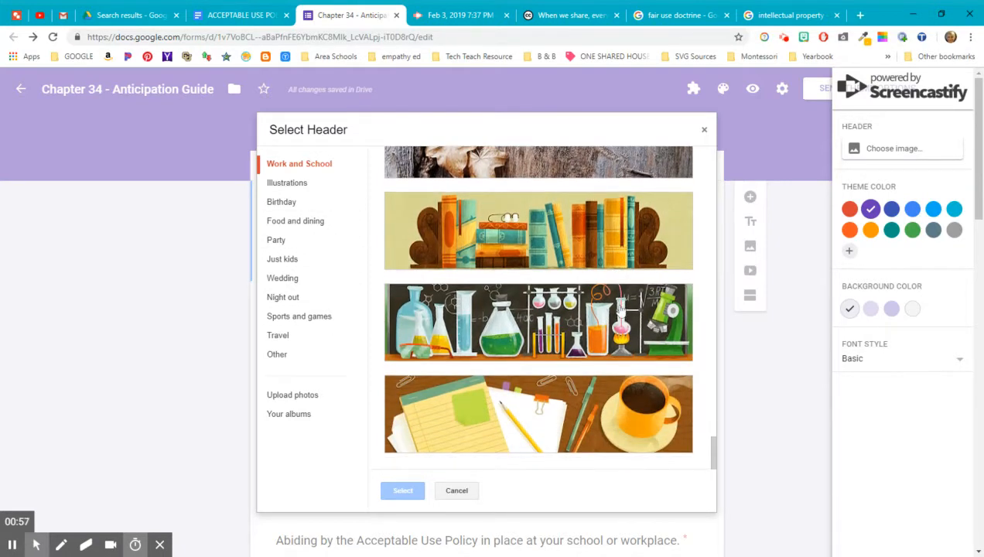
scroll(620, 309, "up", 10)
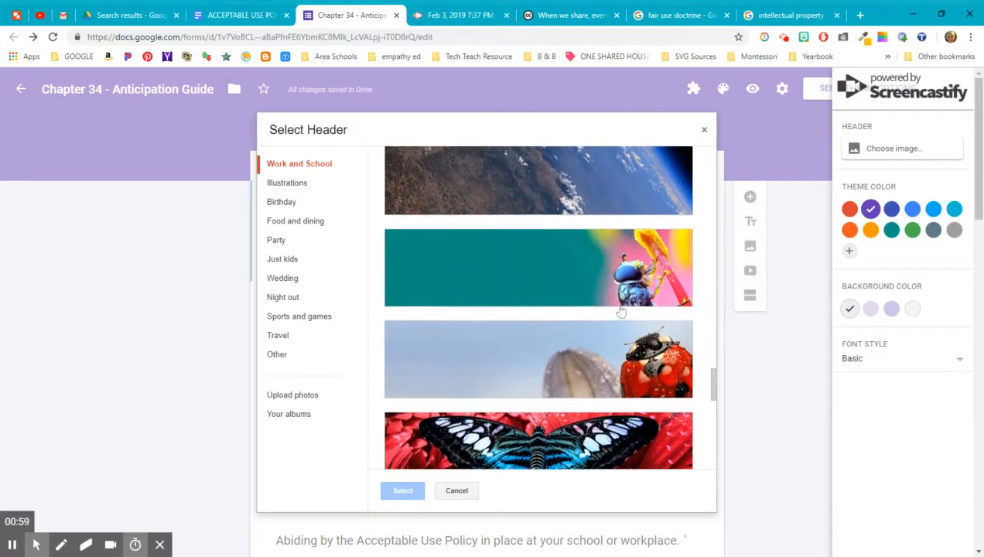
scroll(620, 310, "up", 10)
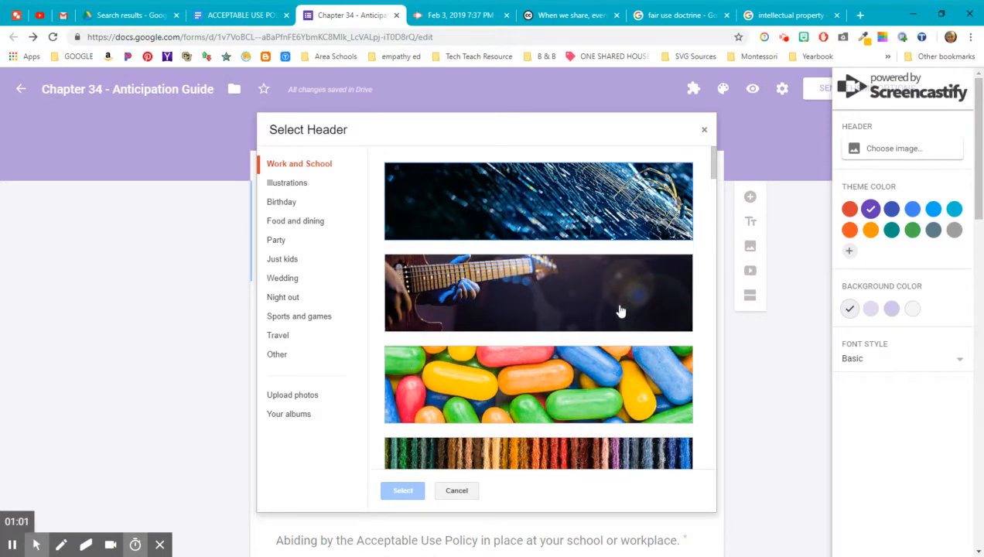
scroll(620, 310, "down", 7)
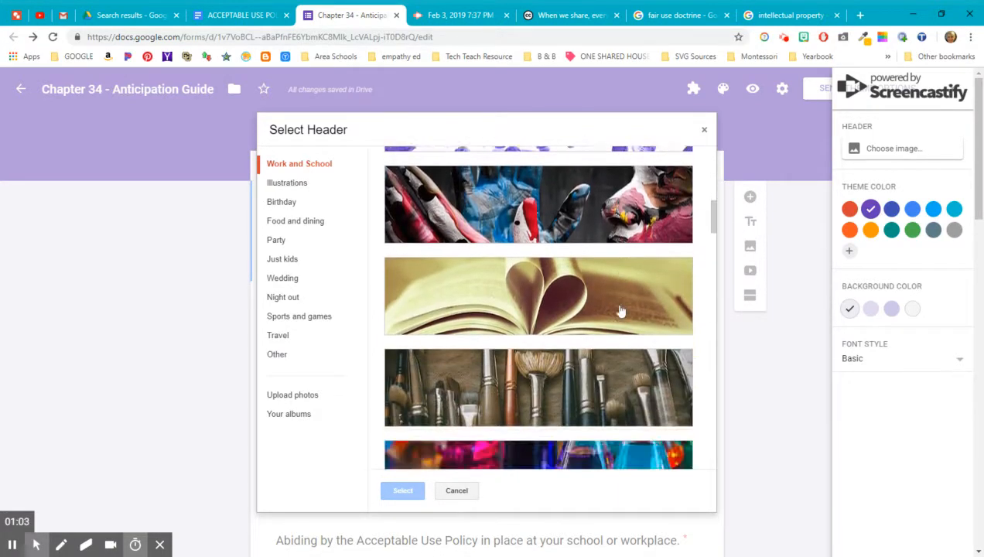
scroll(620, 311, "down", 4)
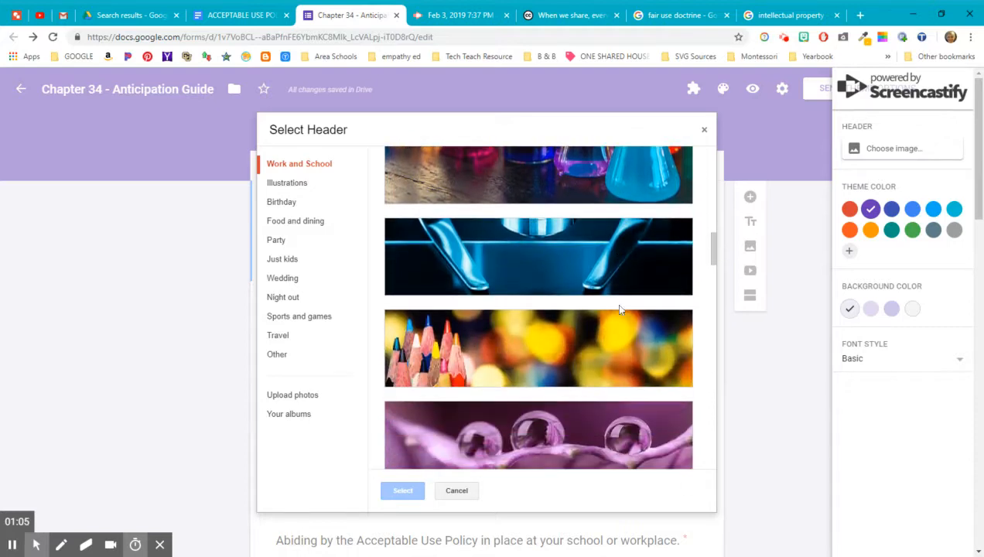
scroll(619, 309, "down", 5)
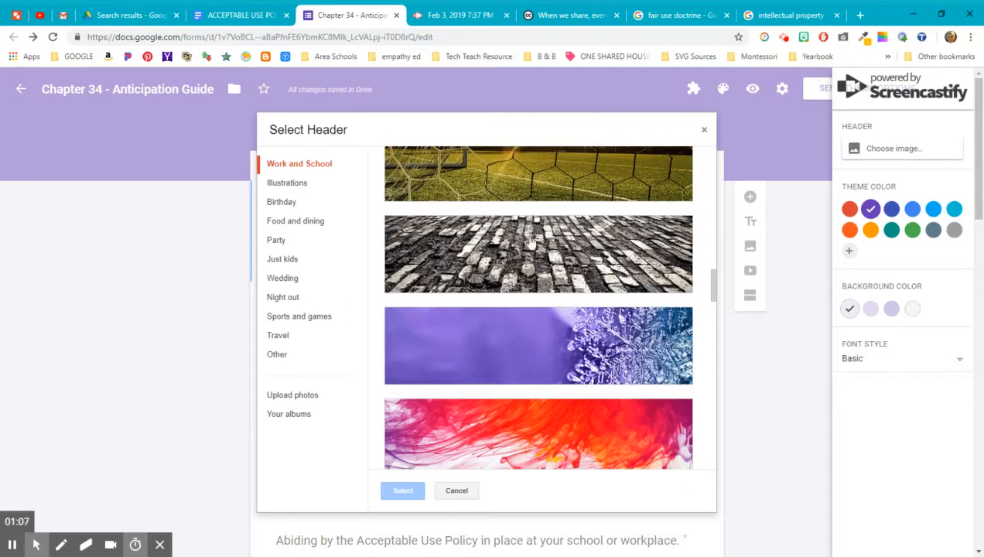
left_click(531, 242)
left_click(394, 491)
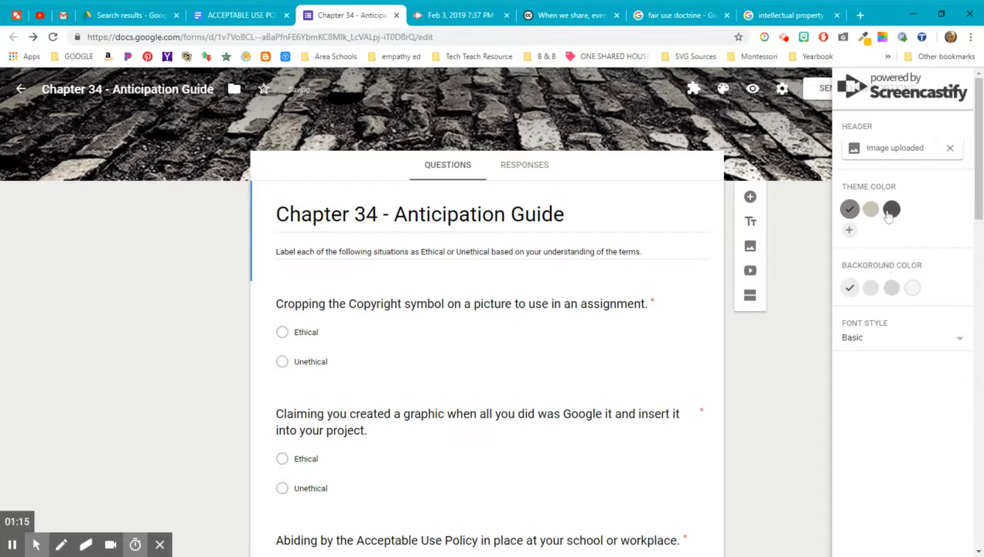
- Set the theme color to dark grey #565154 and the background color to its darkest grey shade
left_click(891, 210)
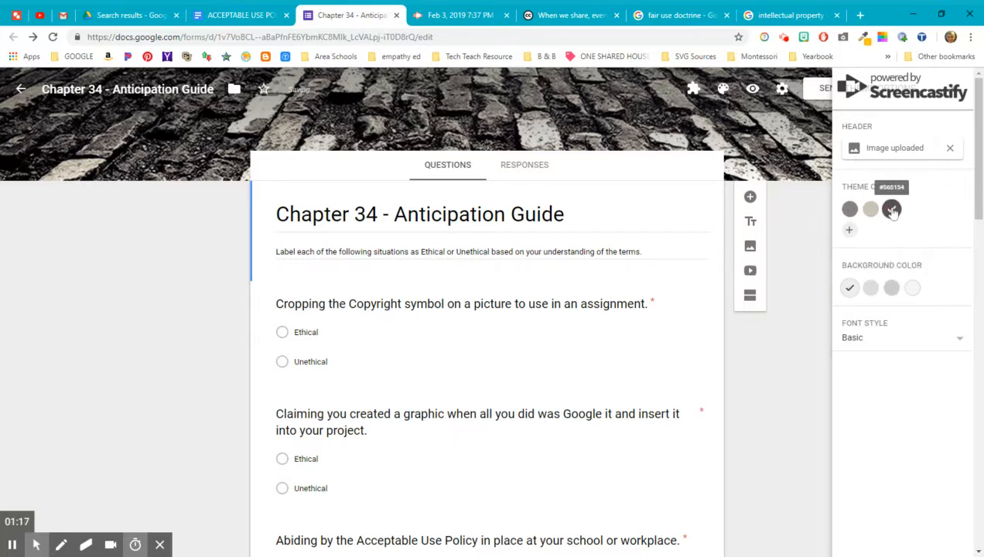
left_click(871, 209)
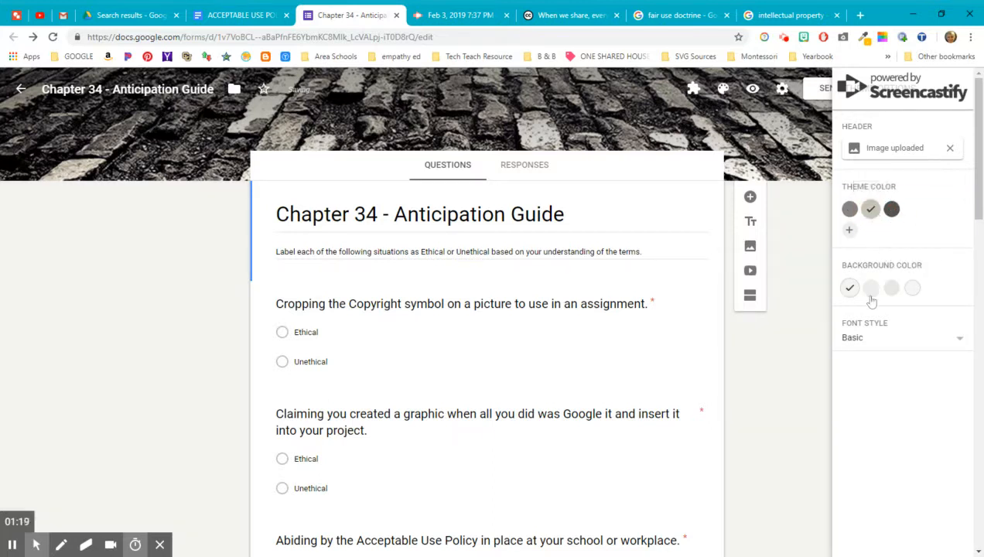
left_click(892, 209)
left_click(894, 290)
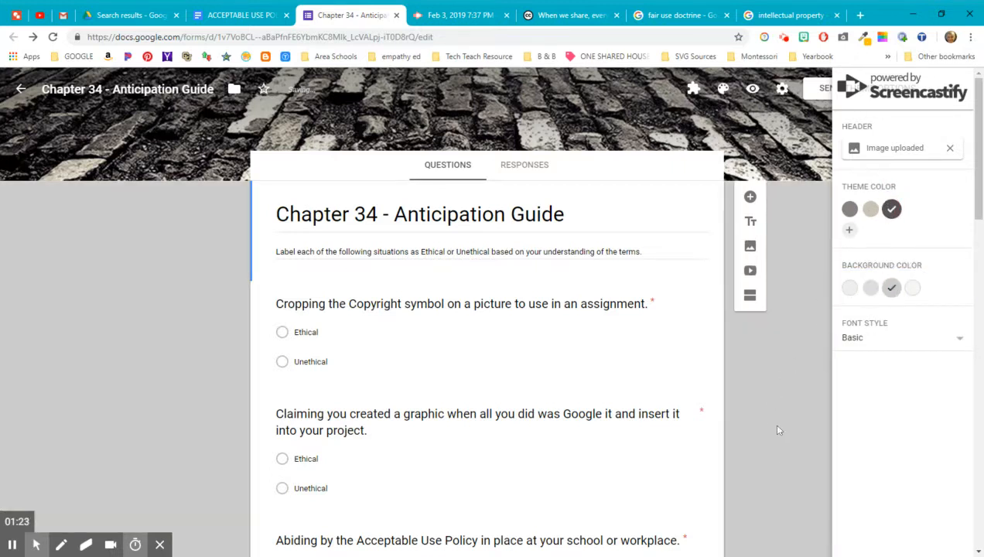
- Try the Decorative and Formal font styles on the form
left_click(854, 339)
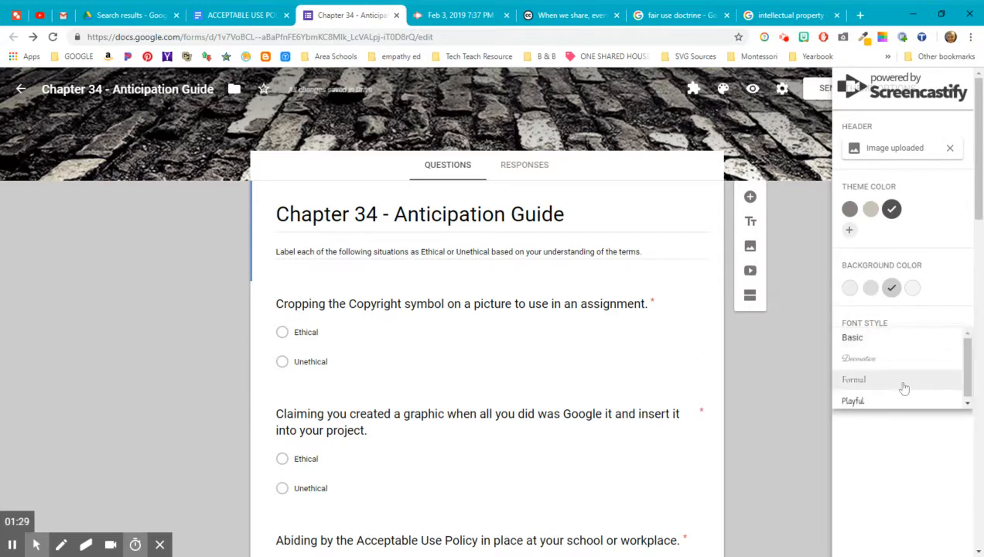
left_click(868, 359)
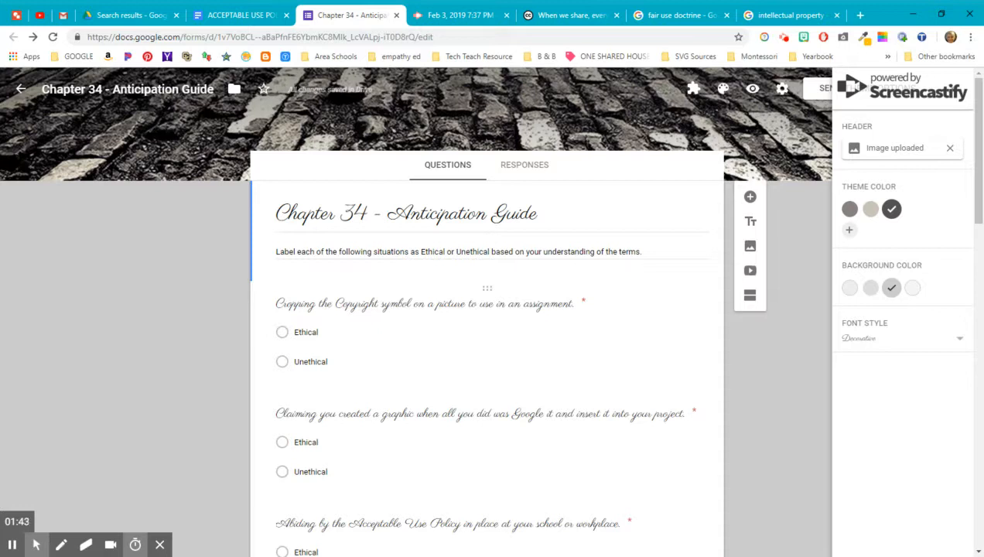
left_click(859, 342)
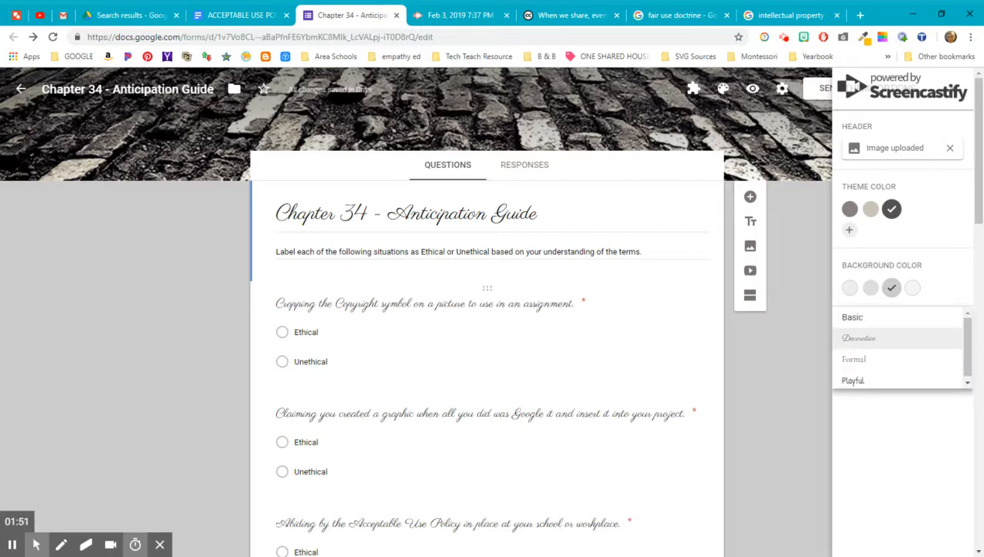
left_click(856, 367)
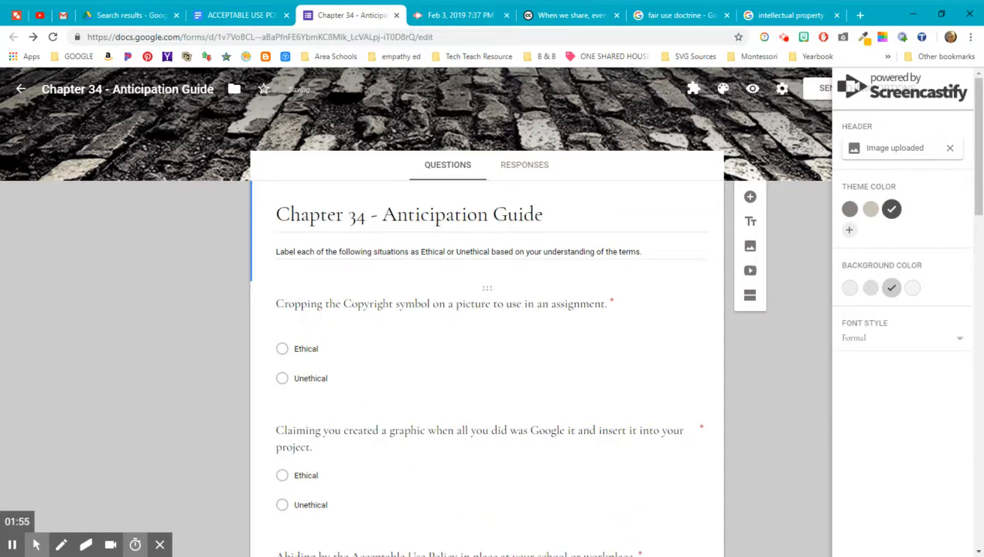
- Set the form's font style to Playful, check it on the questions, and close the theme options
left_click(852, 342)
left_click(853, 360)
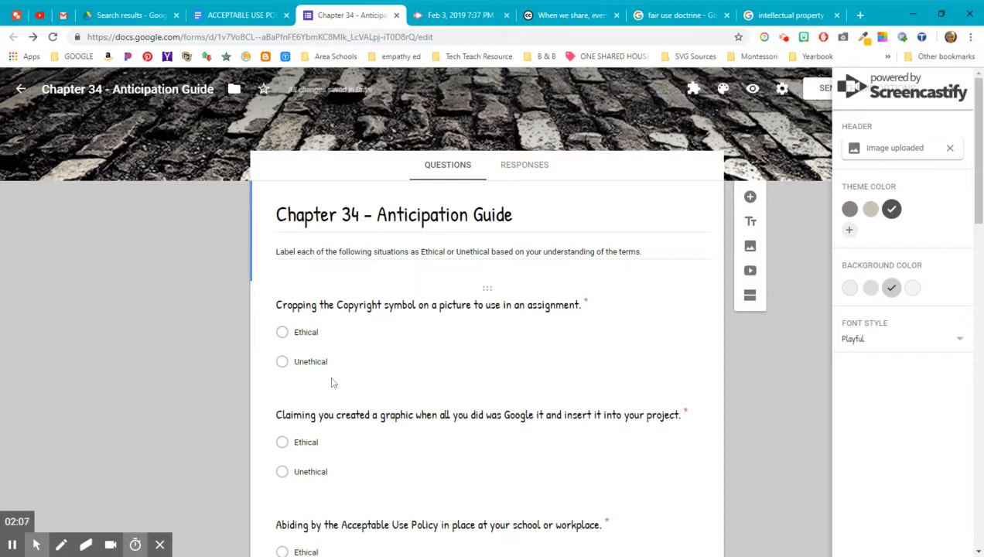
scroll(336, 387, "down", 4)
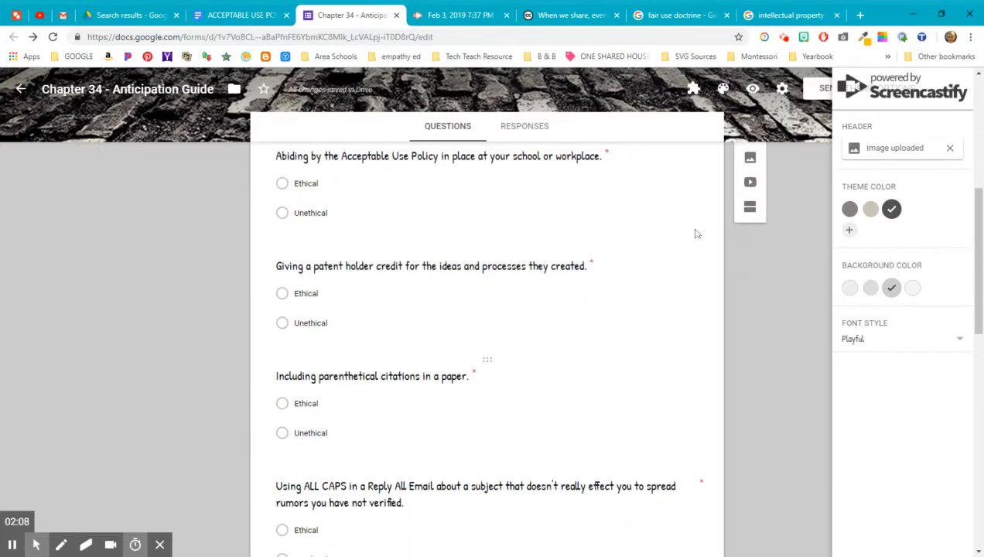
scroll(621, 336, "up", 5)
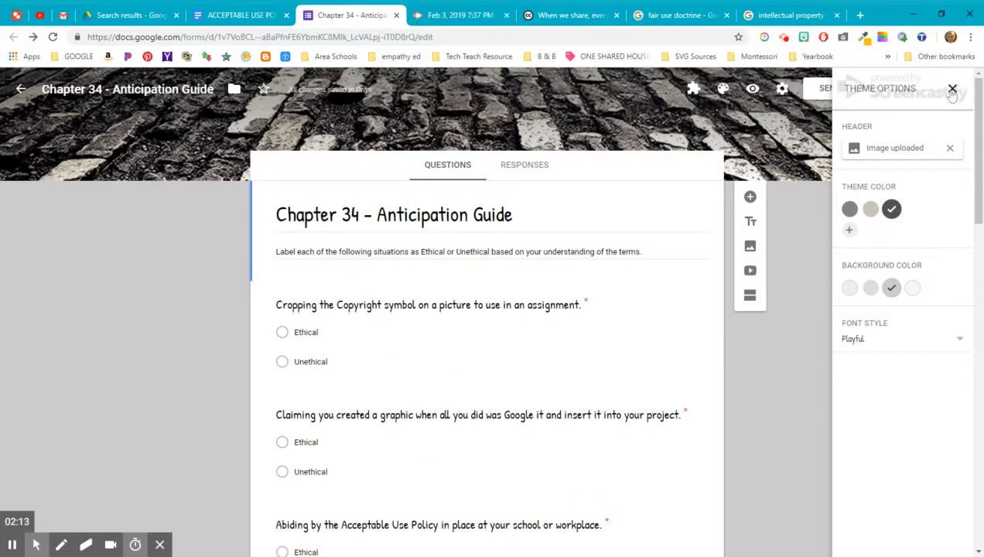
left_click(950, 89)
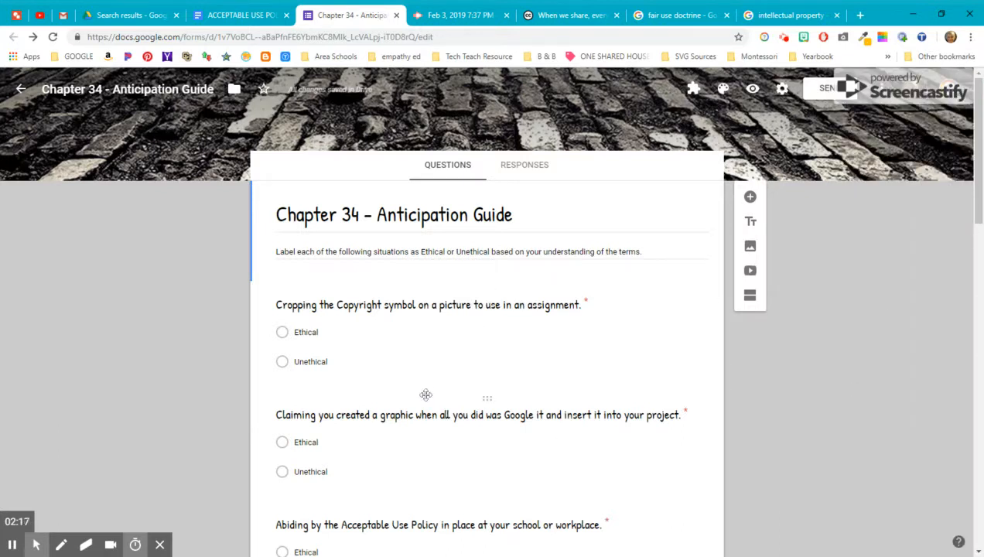
- Open the question about giving a patent holder credit for ideas and processes for editing
left_click(374, 334)
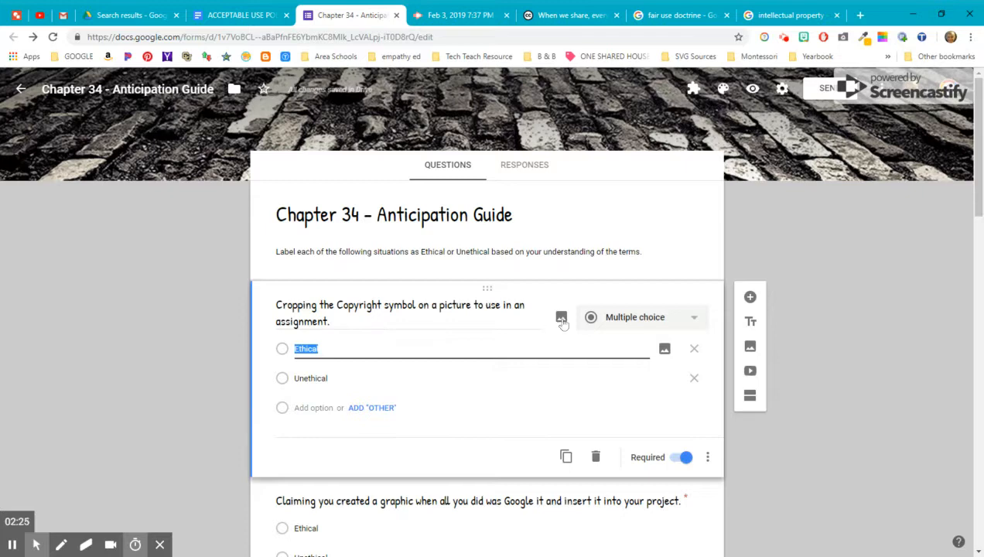
scroll(562, 323, "down", 4)
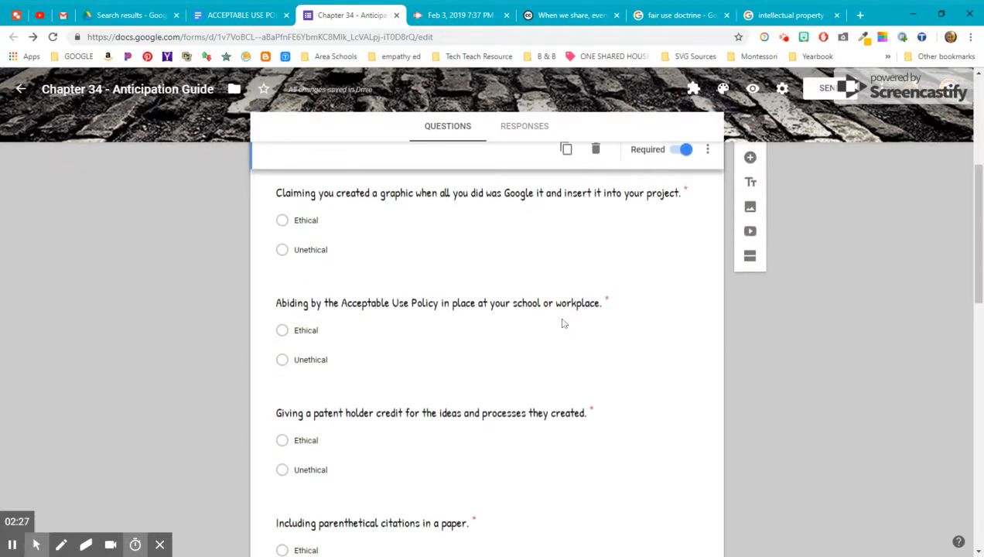
scroll(563, 323, "down", 3)
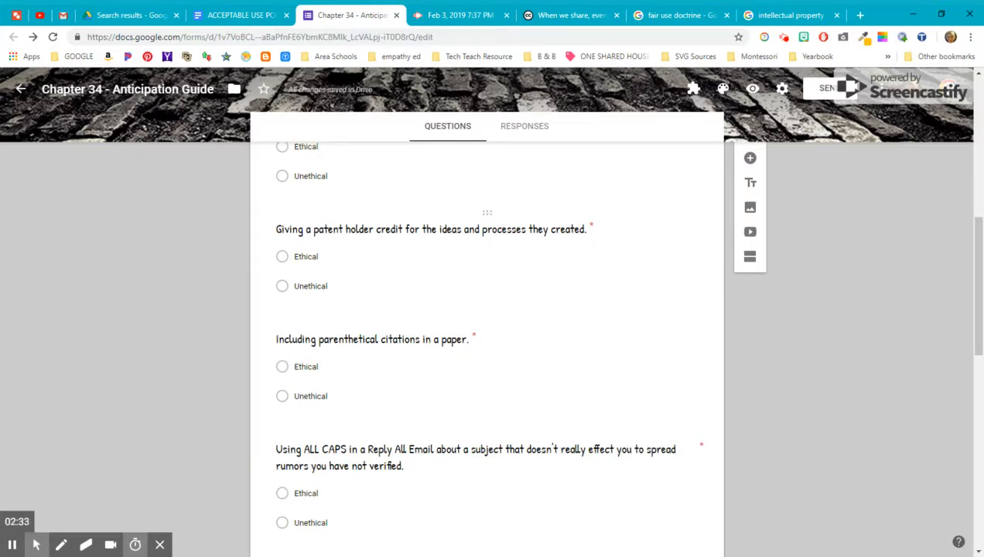
left_click(542, 230)
scroll(542, 234, "up", 3)
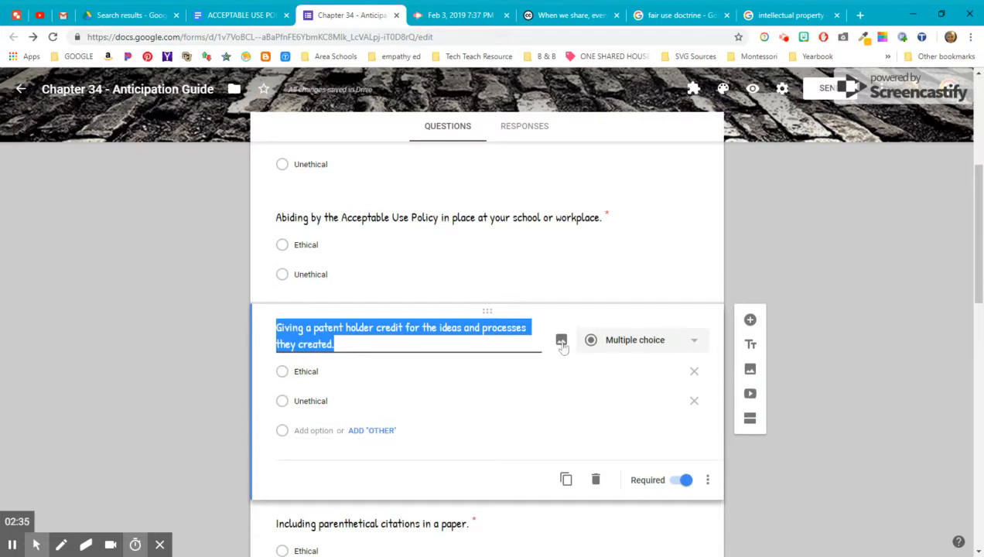
left_click(563, 347)
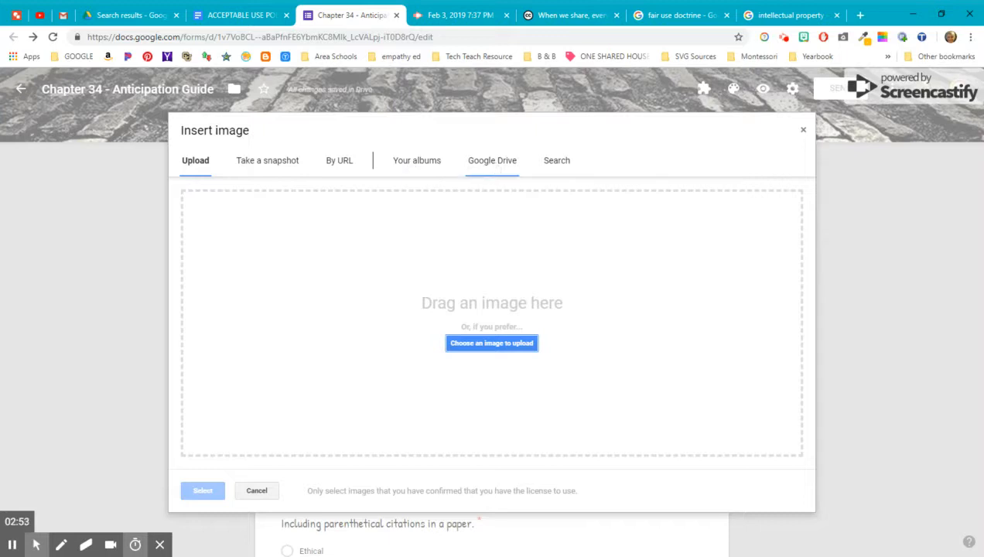
left_click(556, 162)
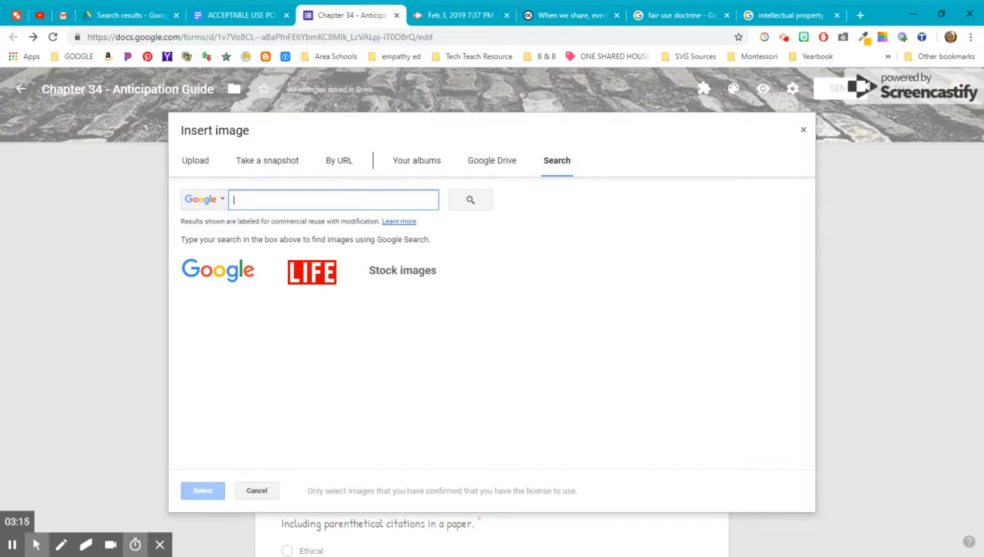
left_click(256, 491)
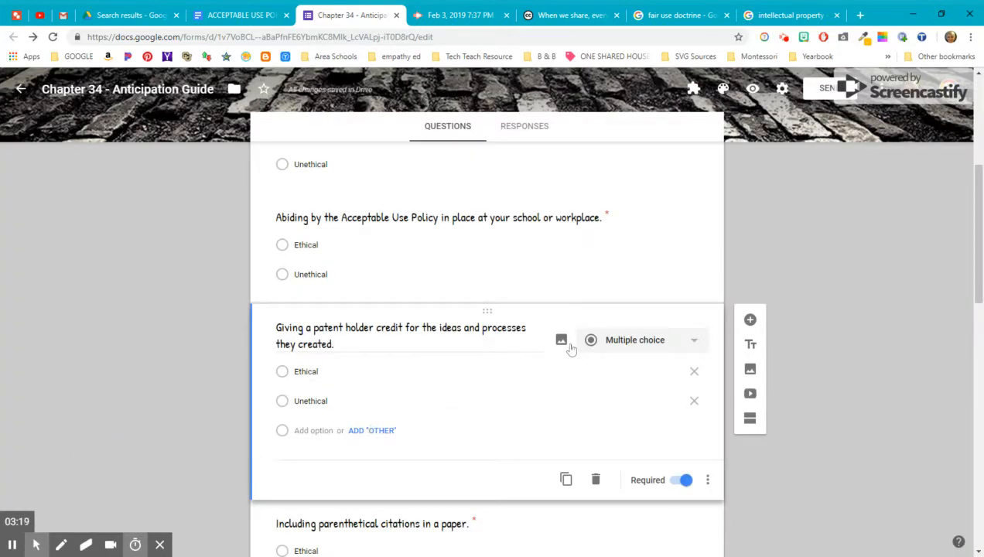
- Search Google images for "patent" and insert the SIGABA machine drawing with the keyboard into the patent holder question
left_click(562, 342)
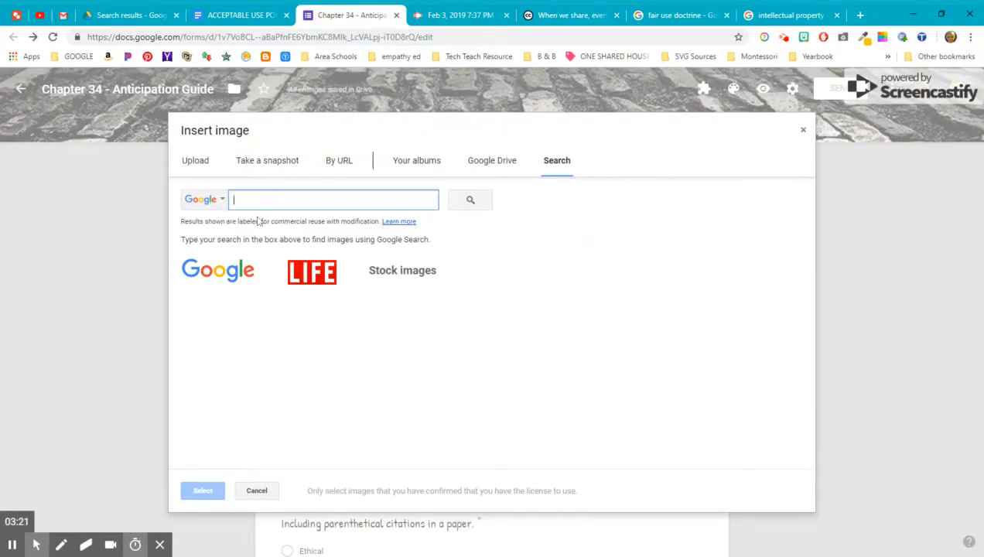
type("patent")
key("Return")
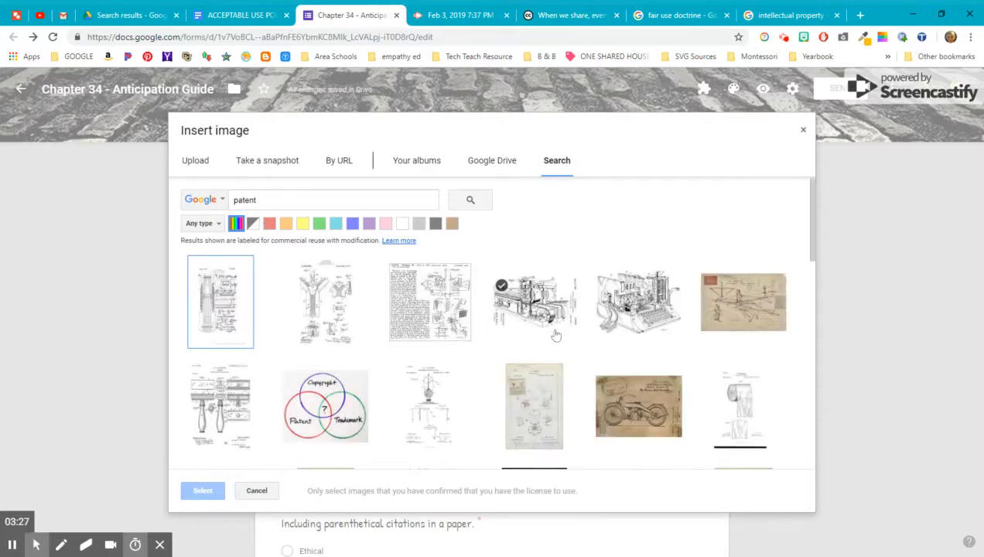
left_click(638, 317)
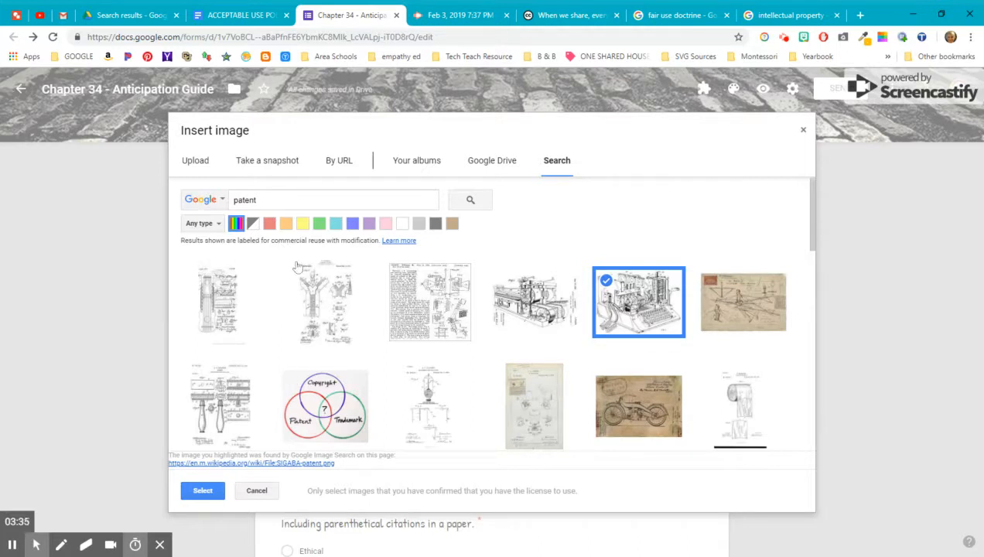
left_click(198, 495)
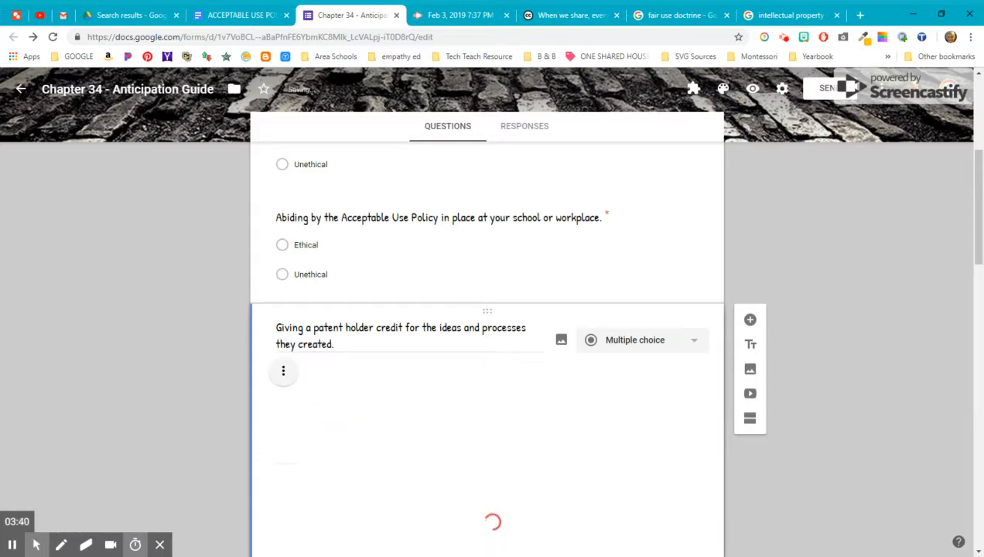
- Shrink the inserted patent drawing proportionally to about 60% of its width
scroll(212, 482, "down", 3)
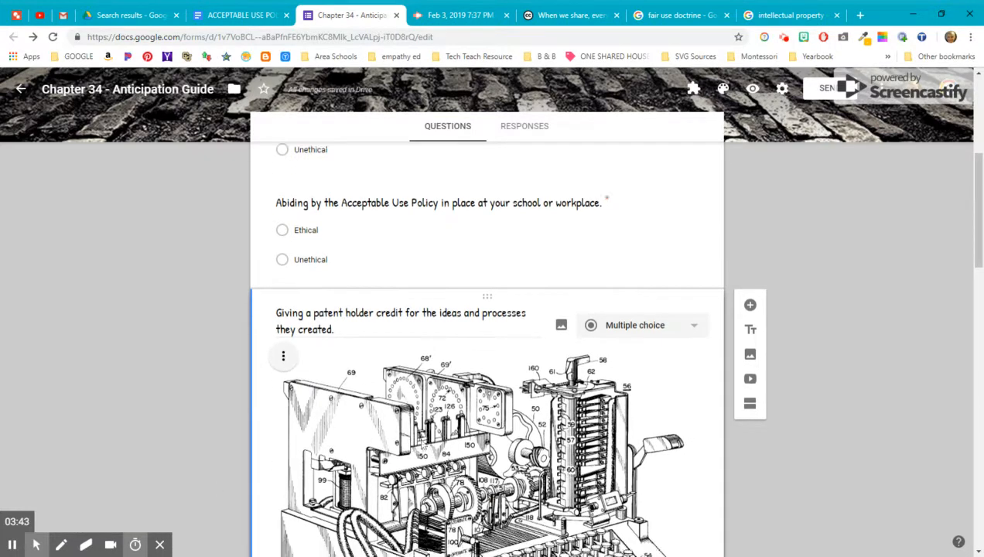
scroll(469, 424, "down", 1)
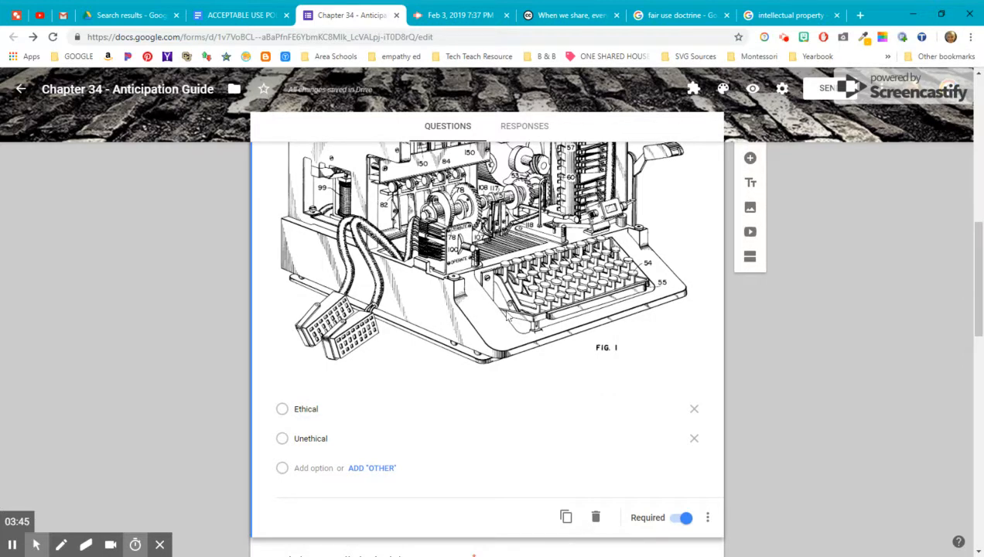
scroll(498, 275, "up", 1)
scroll(499, 272, "up", 1)
left_click(671, 484)
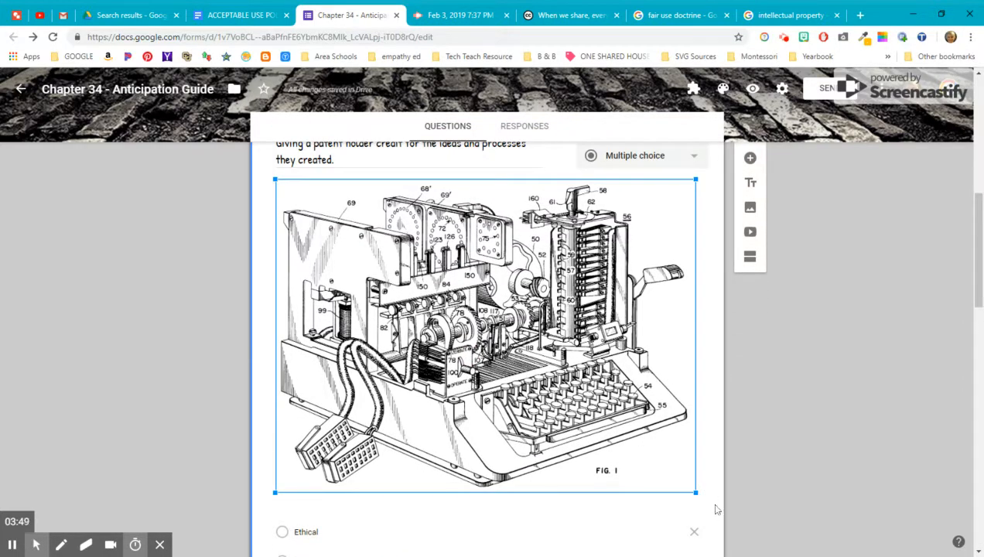
left_click_drag(696, 492, 548, 353)
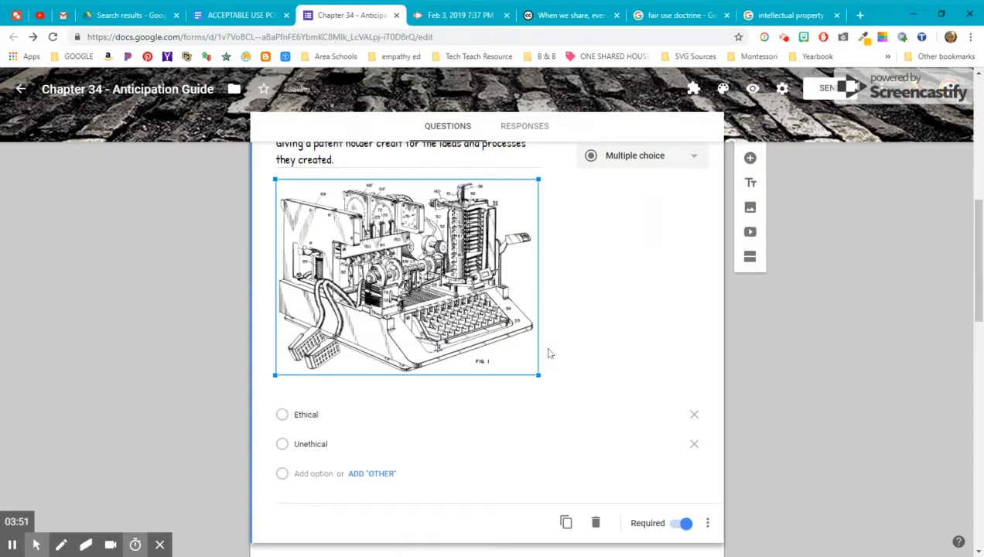
- Check the patent drawing's alignment, change, remove and caption options without applying any
scroll(469, 335, "up", 2)
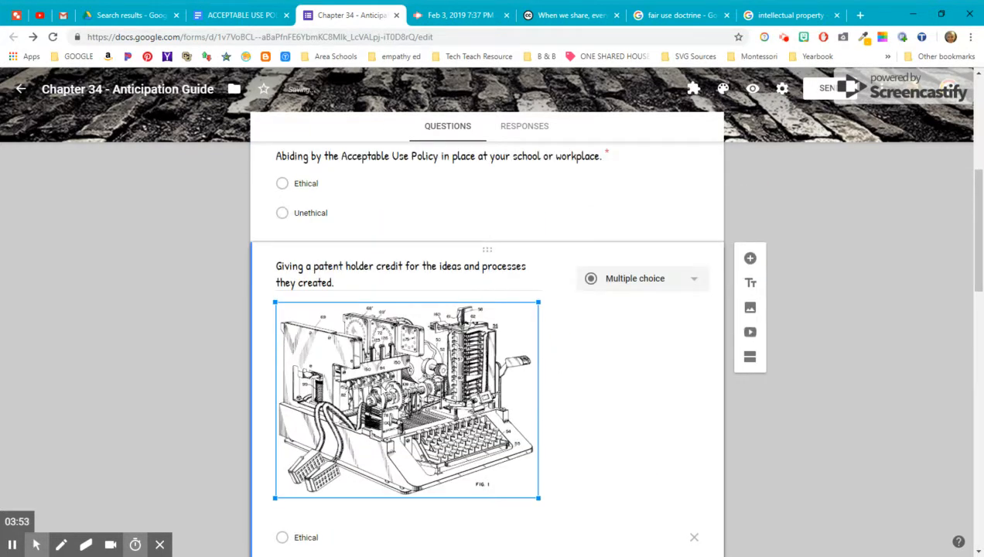
left_click(283, 312)
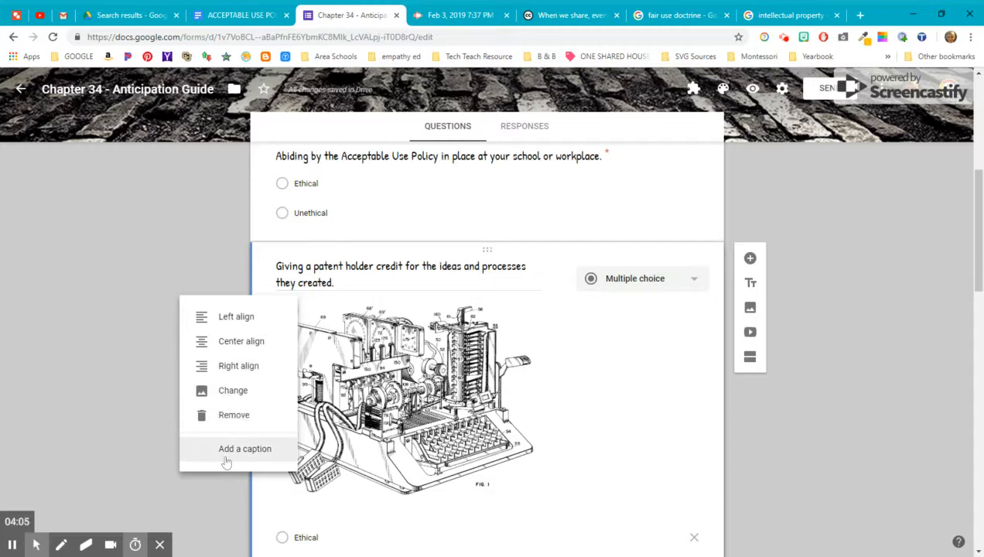
left_click(659, 429)
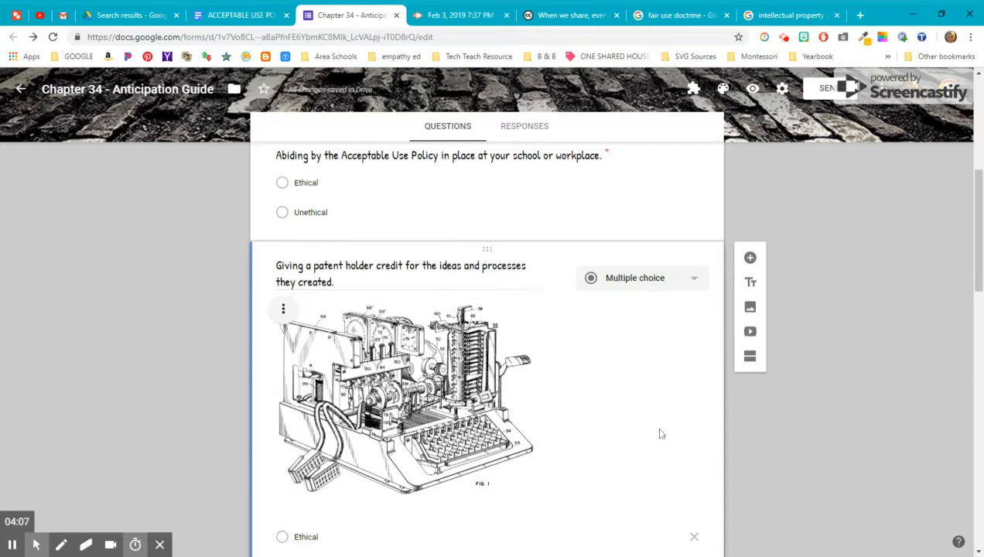
- Review the remaining questions to the end of the form and return to the form's title
scroll(660, 434, "down", 2)
scroll(660, 433, "down", 4)
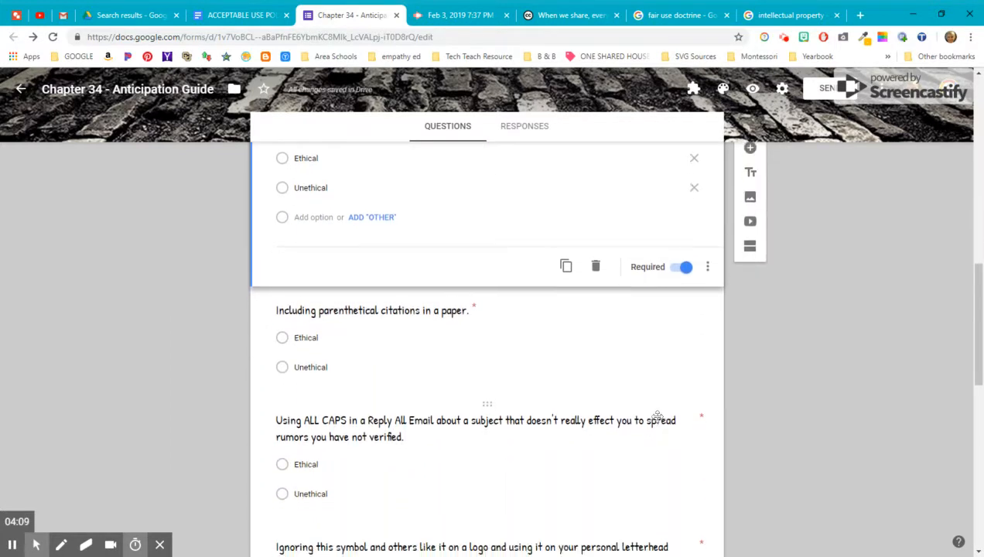
scroll(657, 417, "down", 6)
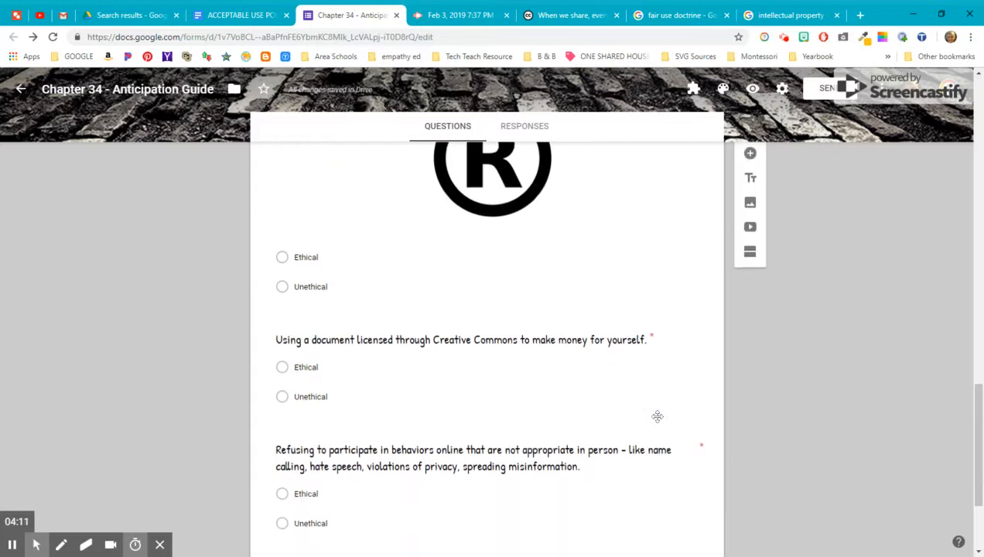
scroll(657, 418, "down", 1)
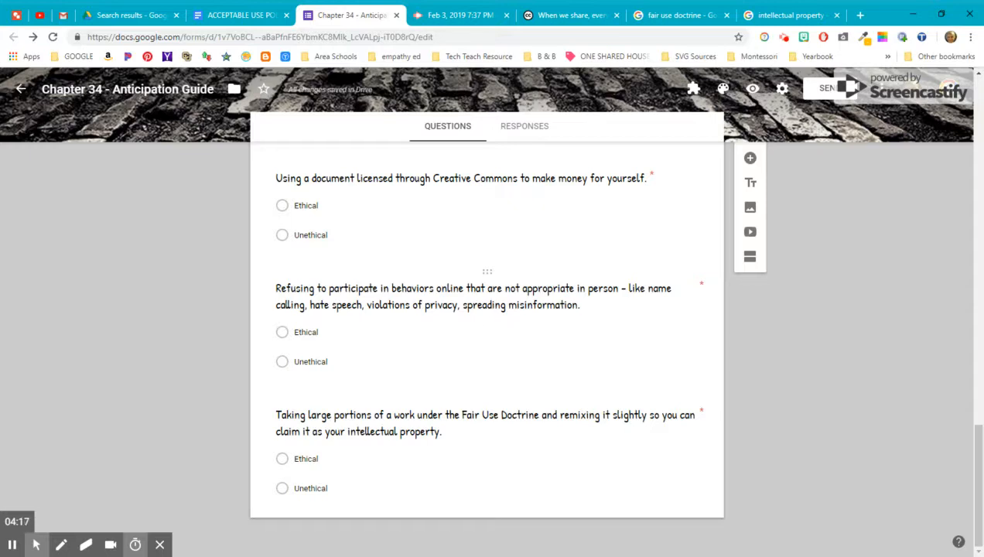
scroll(548, 330, "up", 8)
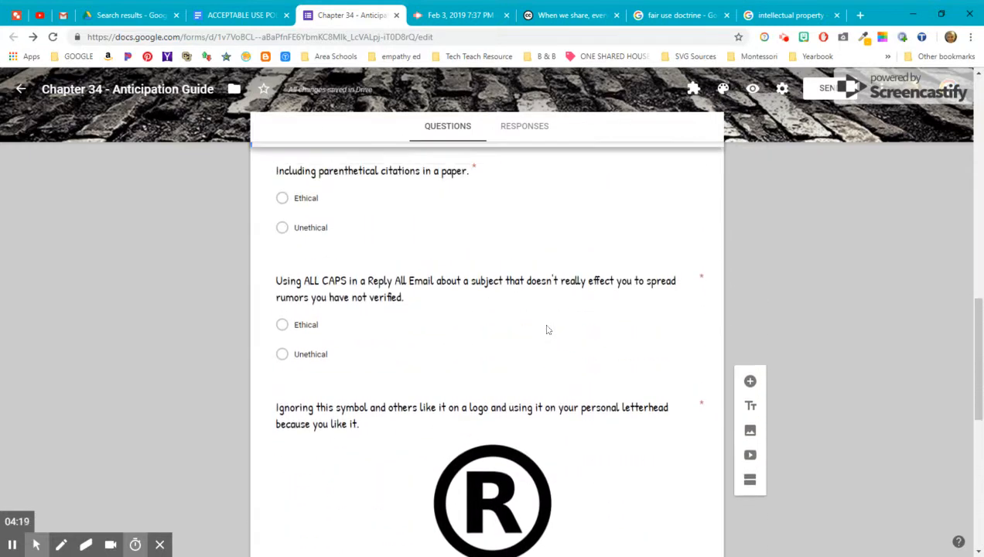
scroll(526, 307, "up", 12)
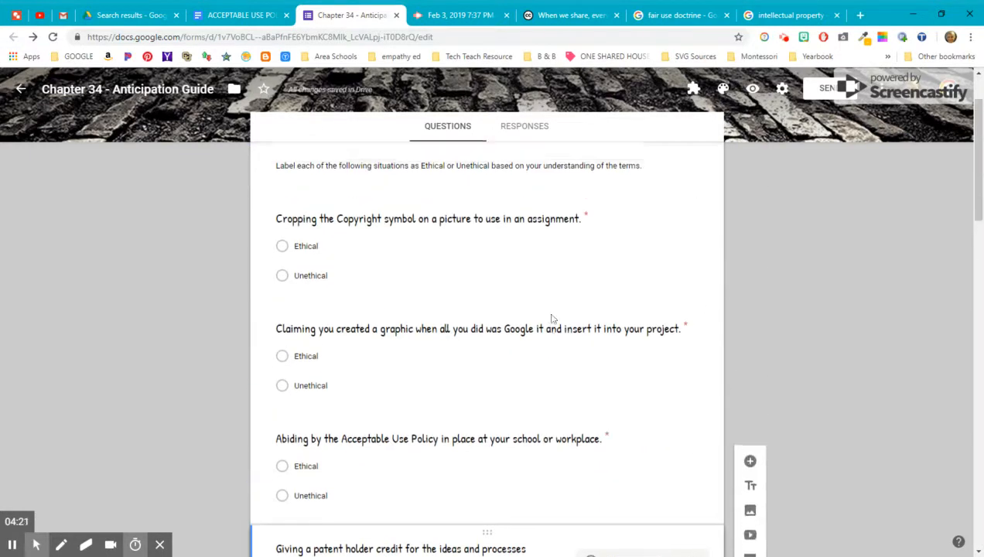
scroll(371, 277, "down", 3)
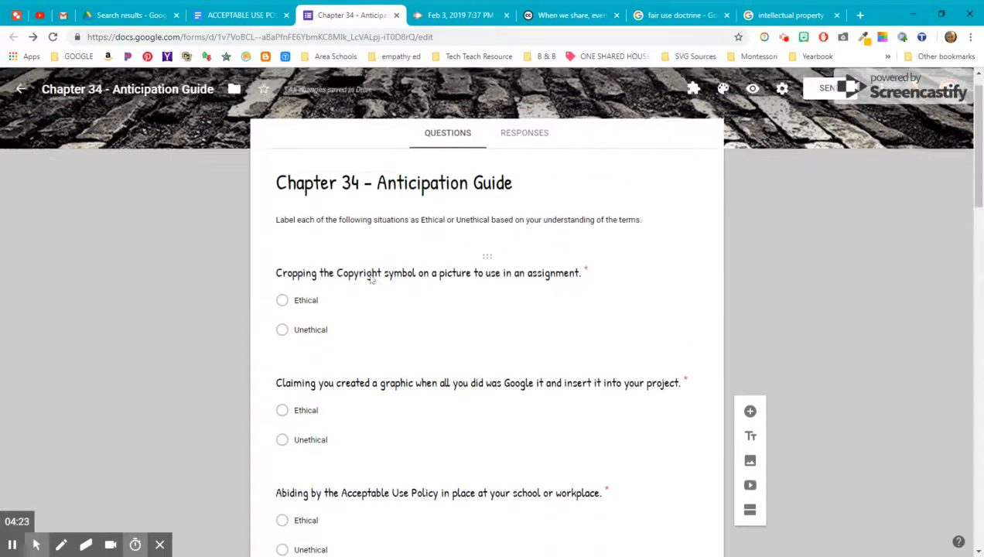